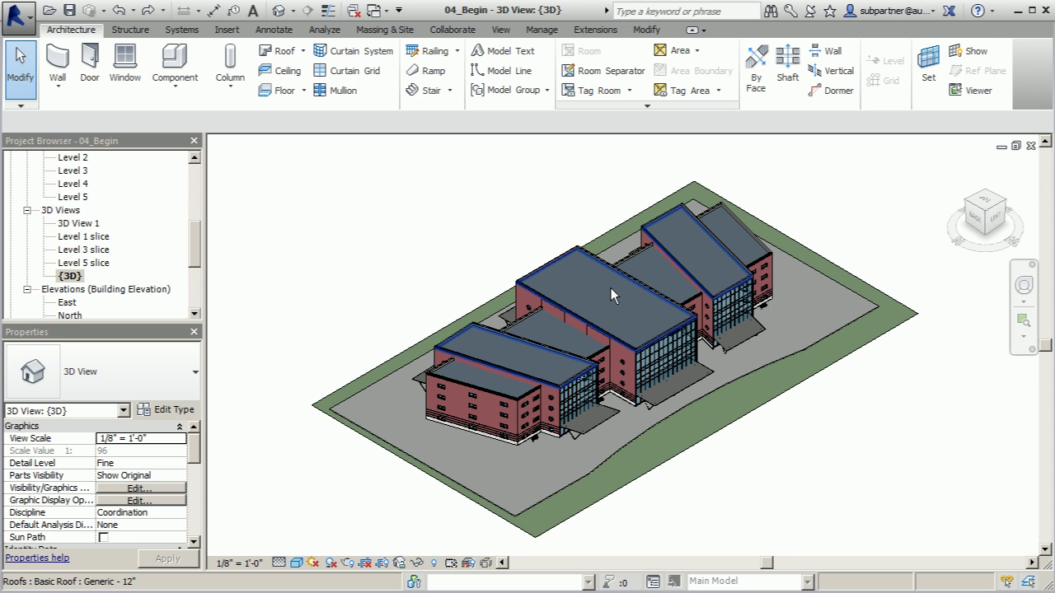
# Change the 3D view's visual style to Hidden Line.
pyautogui.click(297, 563)
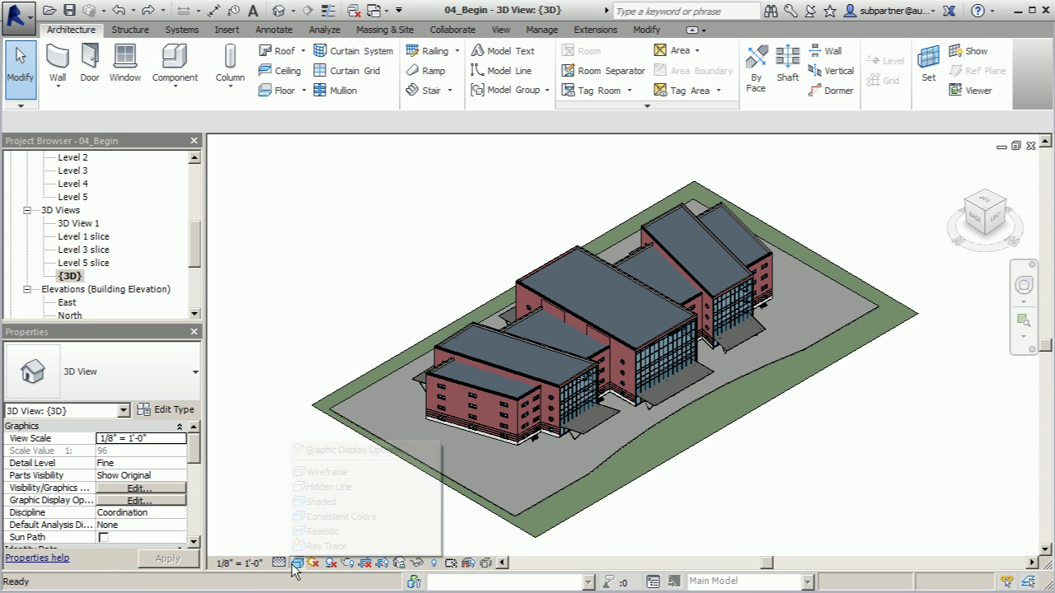
pyautogui.click(325, 487)
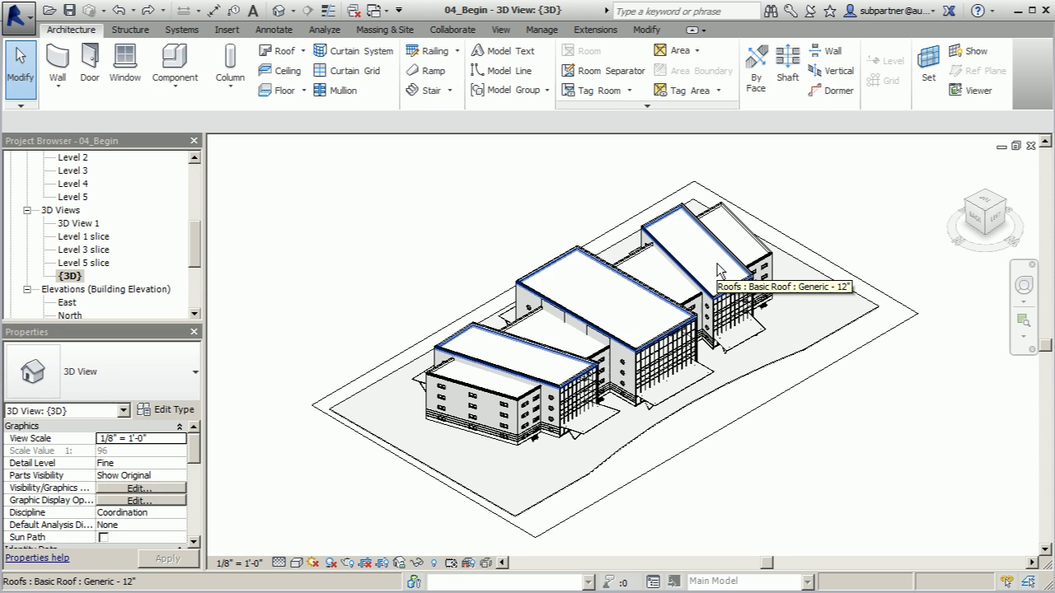
# Displace the three sloped Generic - 12" roofs as one displacement set and raise them about 144' above the building along Z.
pyautogui.click(717, 271)
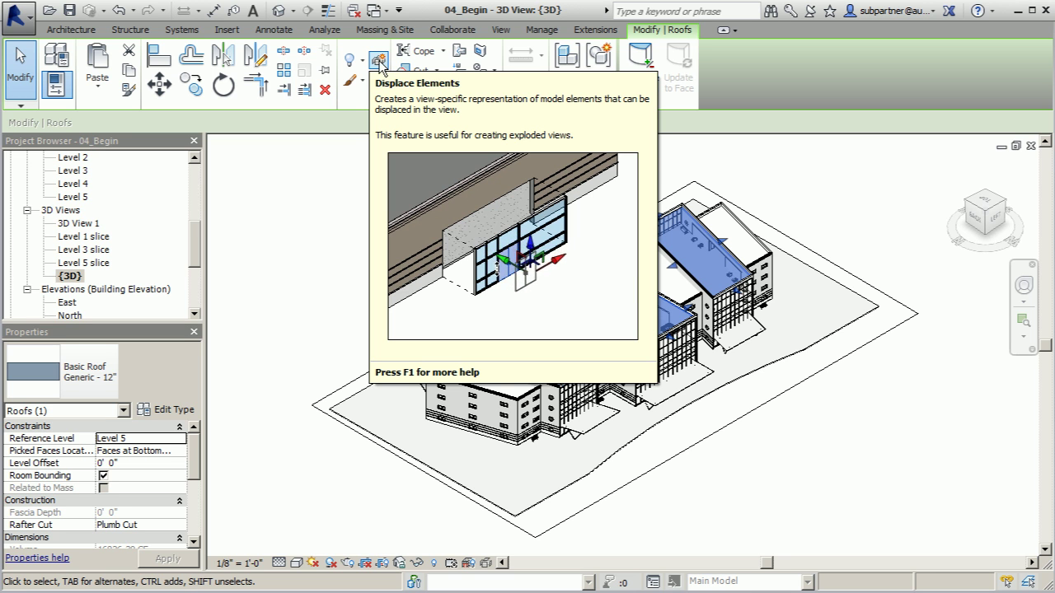
pyautogui.click(379, 64)
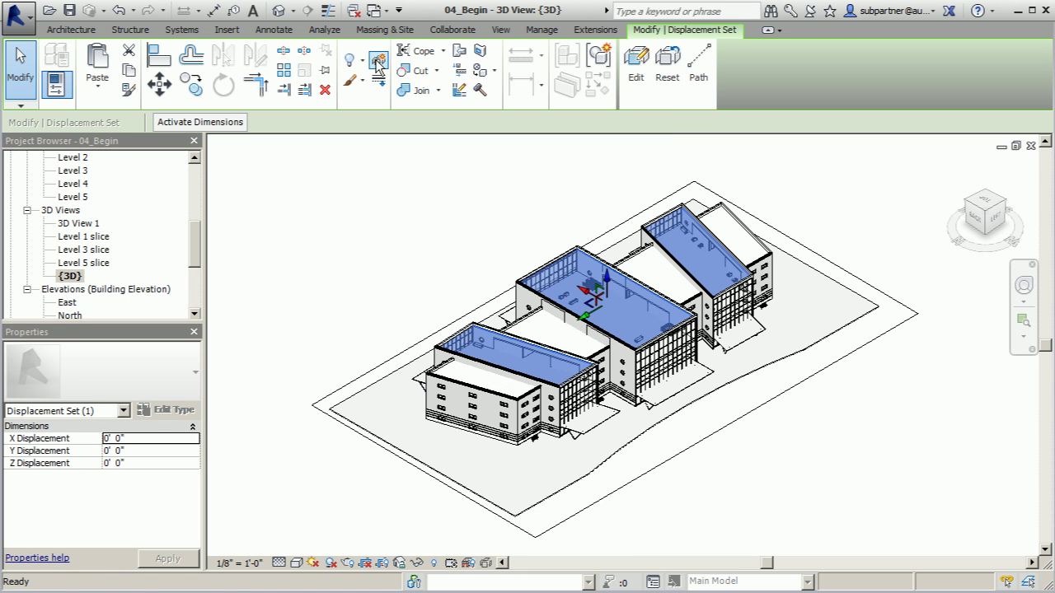
pyautogui.scroll(3, 657, 309)
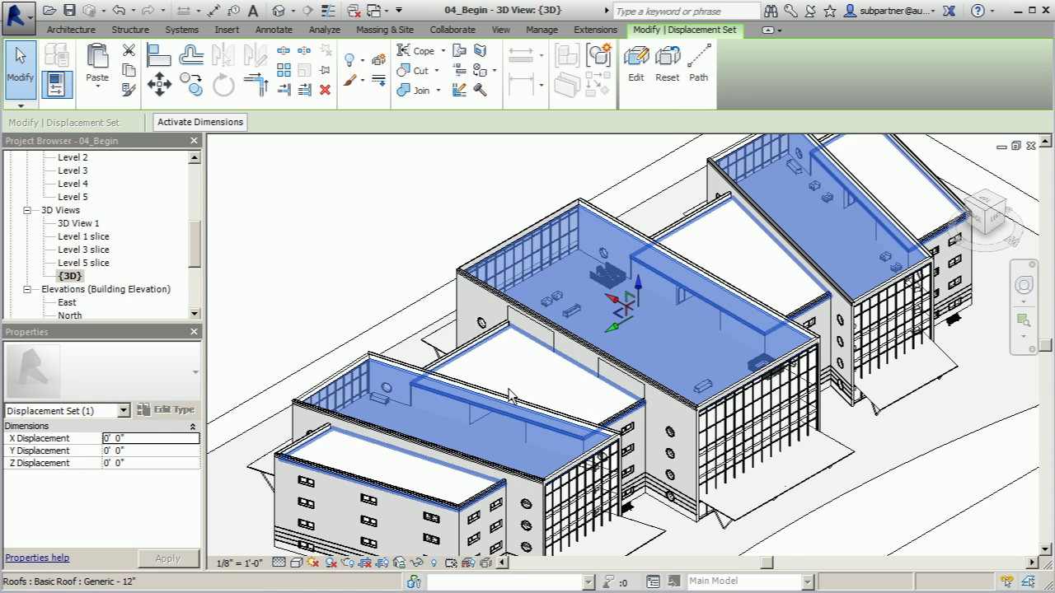
pyautogui.scroll(-5, 657, 309)
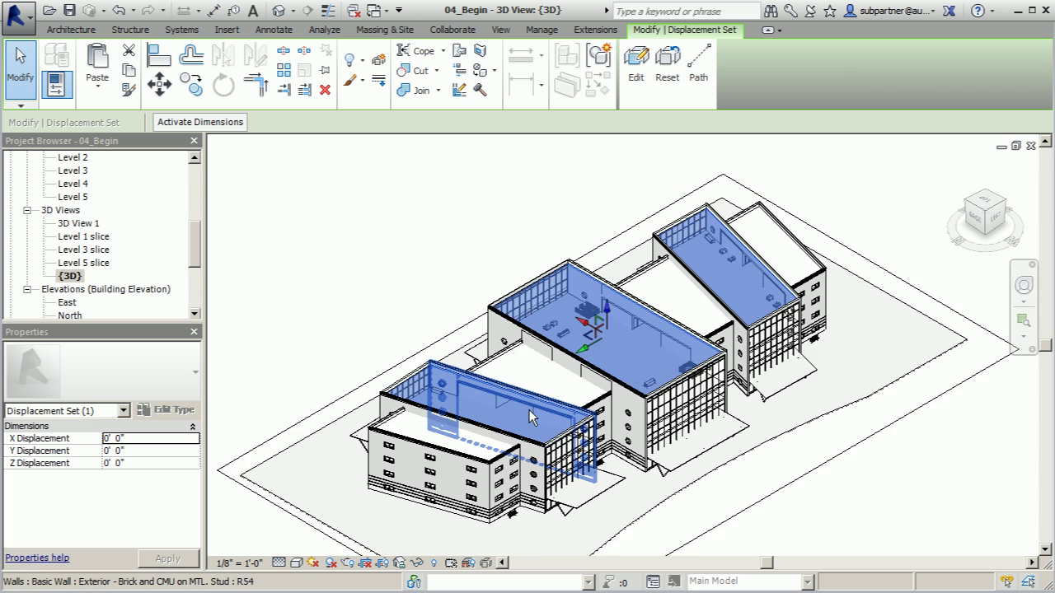
pyautogui.moveTo(596, 316); pyautogui.dragTo(594, 235)
pyautogui.scroll(-2, 450, 369)
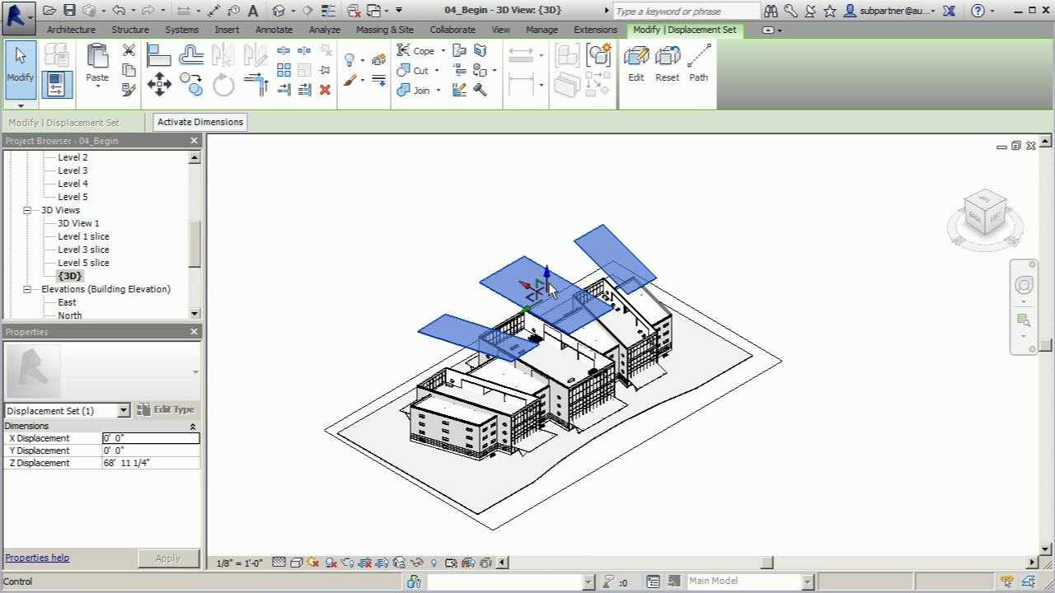
pyautogui.moveTo(548, 280); pyautogui.dragTo(547, 201)
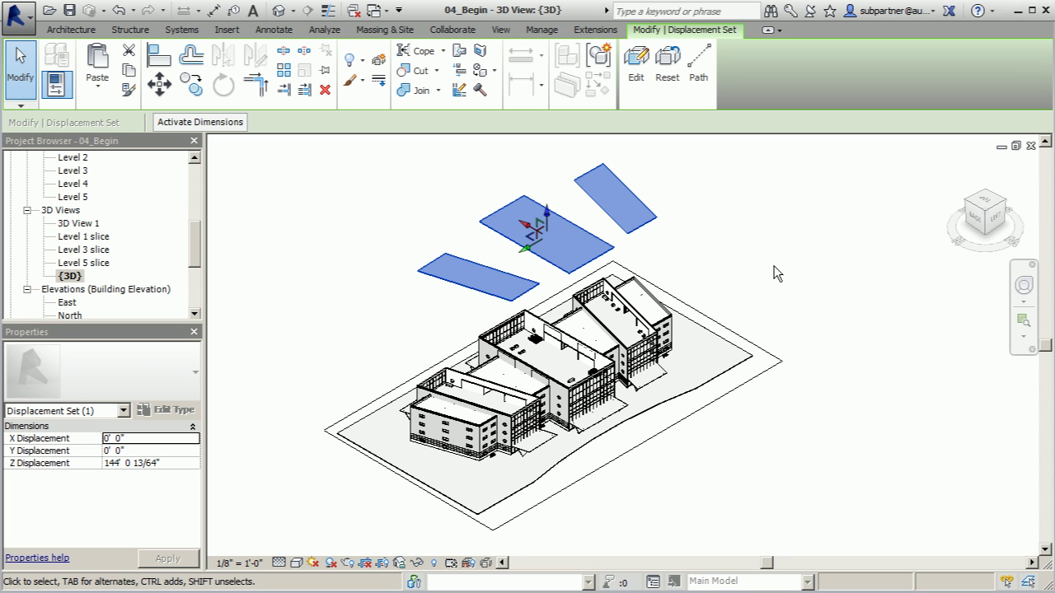
# Add displacement paths from the corners of all three raised roofs down to their original locations on the building.
pyautogui.click(699, 67)
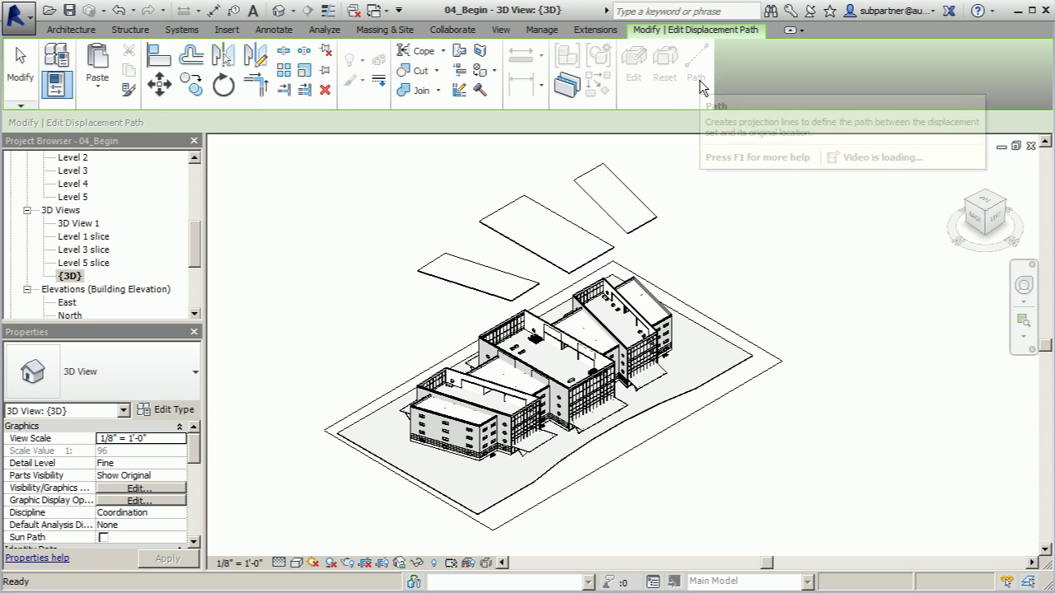
pyautogui.click(422, 277)
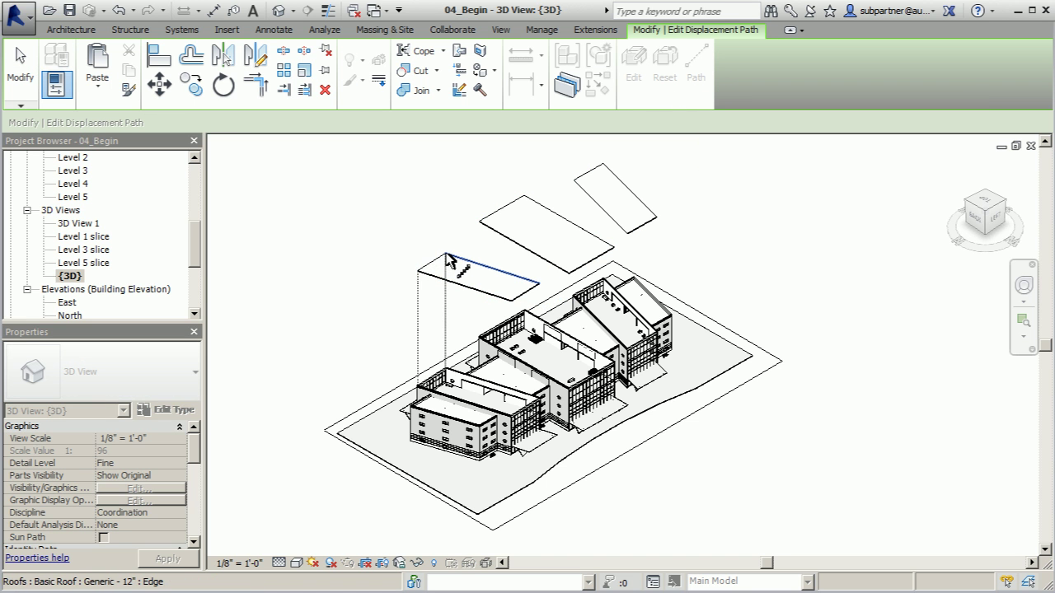
pyautogui.click(531, 293)
pyautogui.click(504, 208)
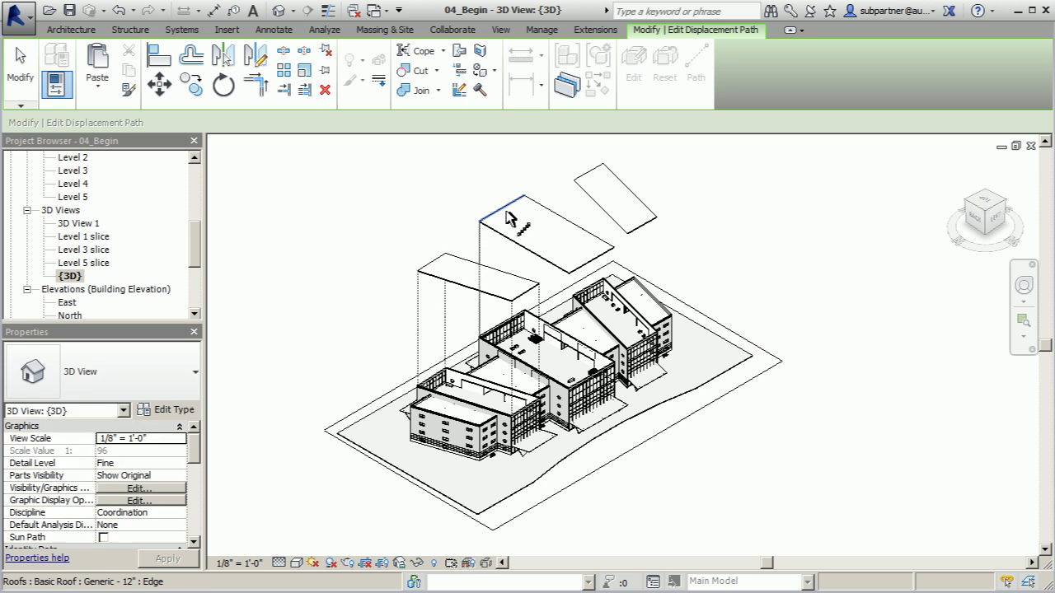
pyautogui.click(532, 210)
pyautogui.click(614, 252)
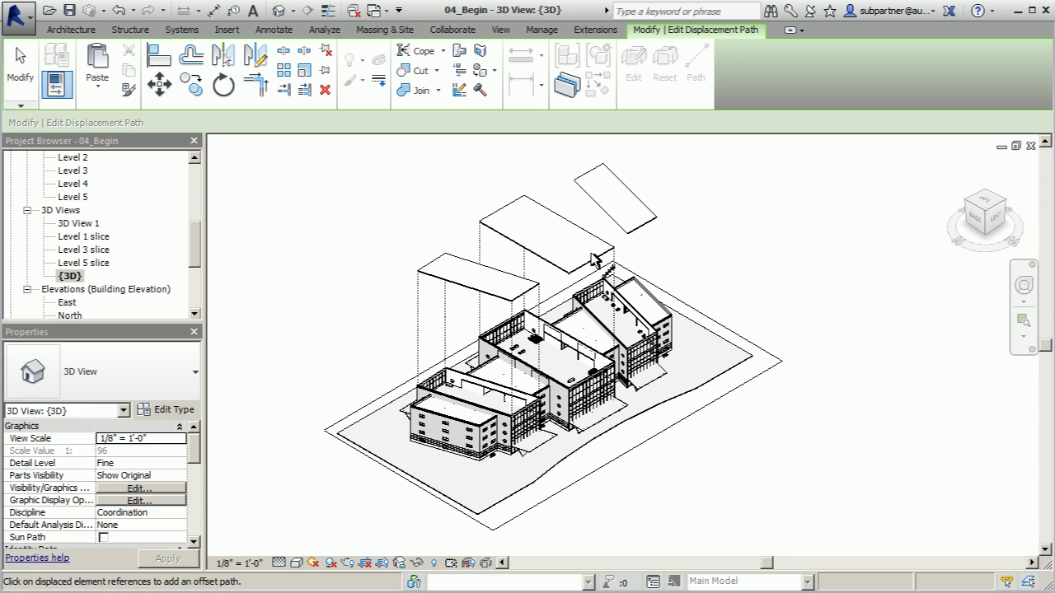
pyautogui.click(576, 278)
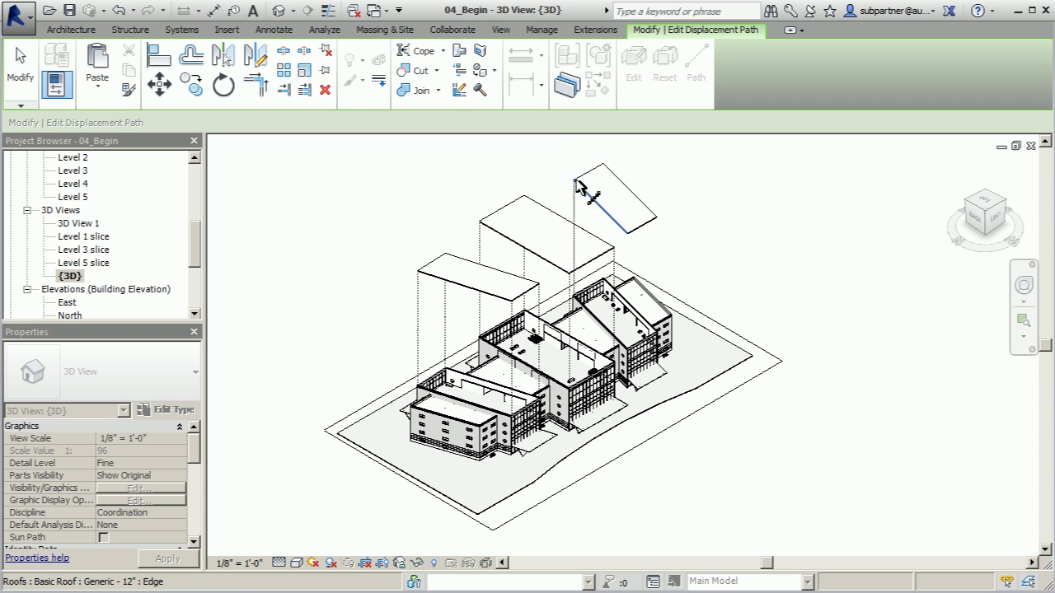
pyautogui.click(600, 169)
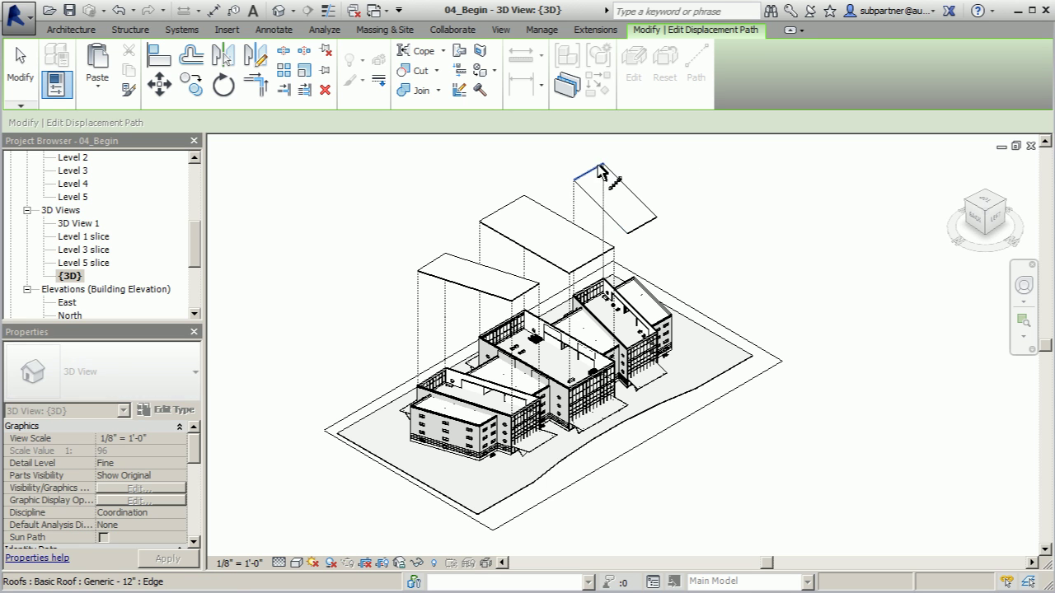
pyautogui.click(655, 221)
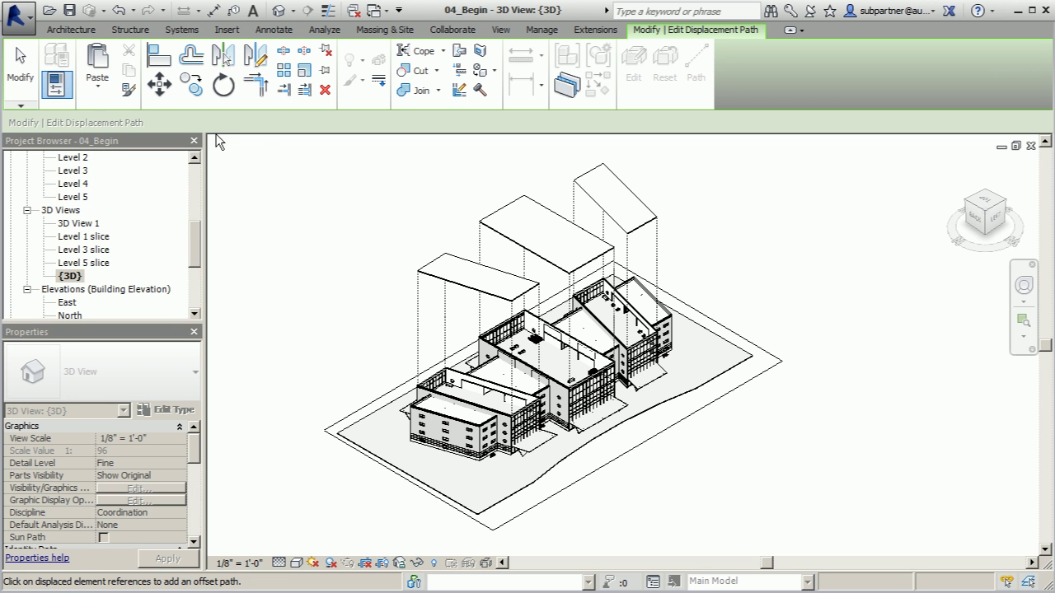
pyautogui.click(21, 66)
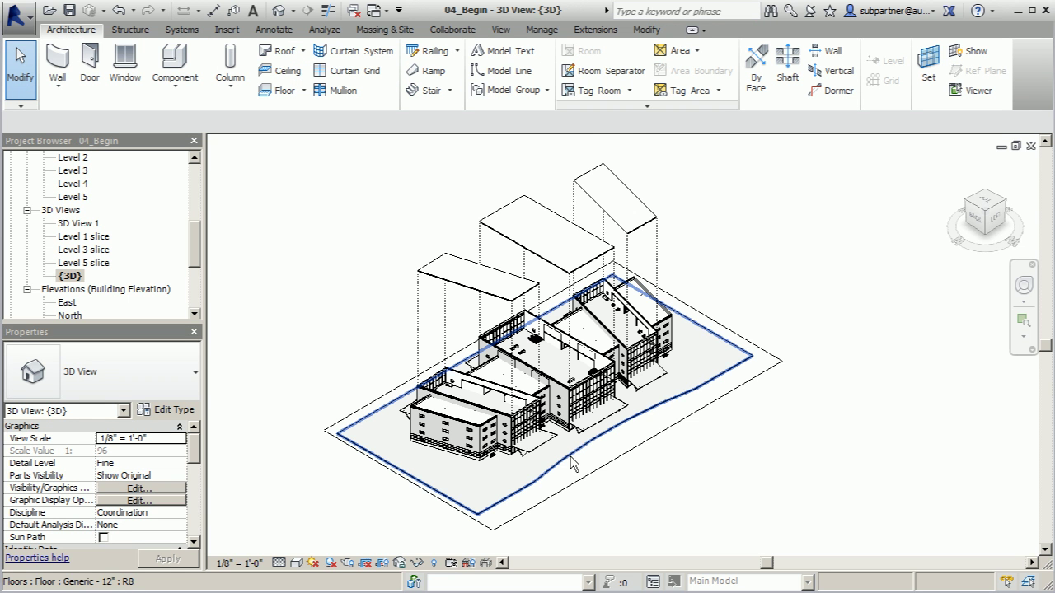
# Displace the three front Storefront curtain walls together as one set, moving them about 111' outward from the building along negative X.
pyautogui.scroll(2, 460, 424)
pyautogui.scroll(1, 462, 430)
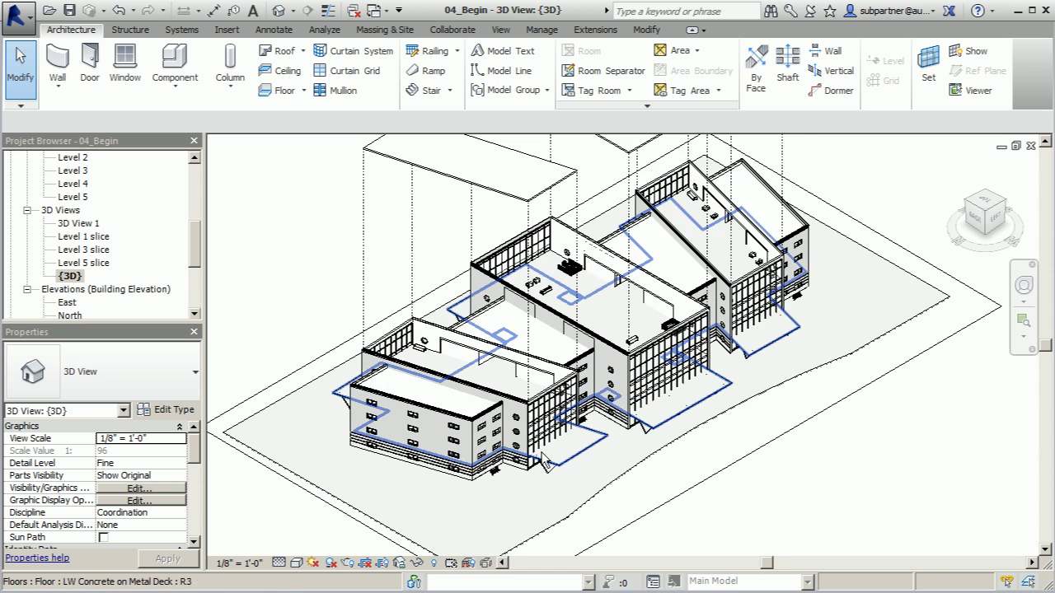
pyautogui.scroll(3, 541, 471)
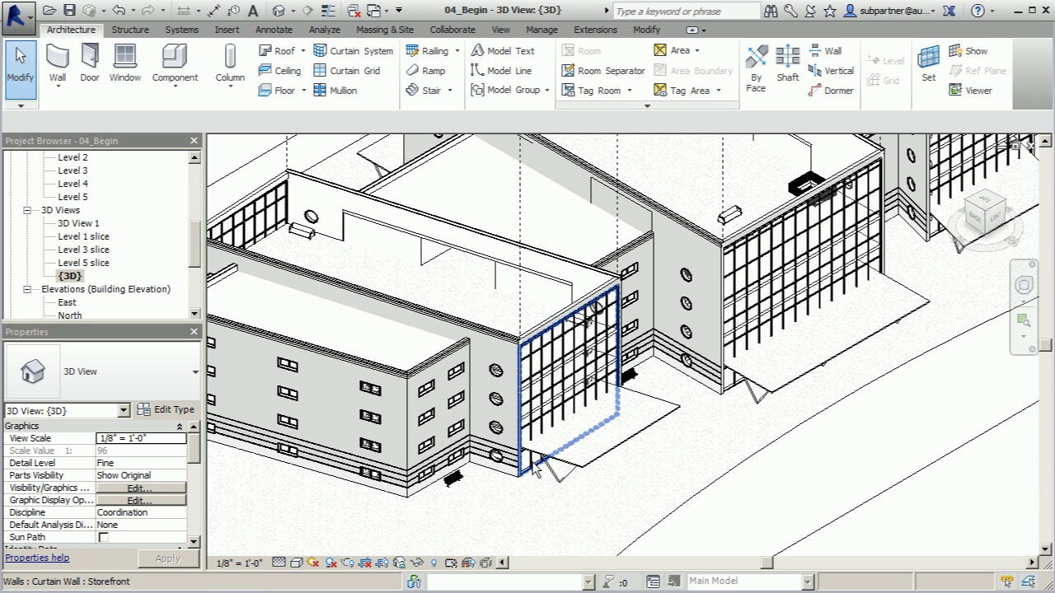
pyautogui.click(535, 470)
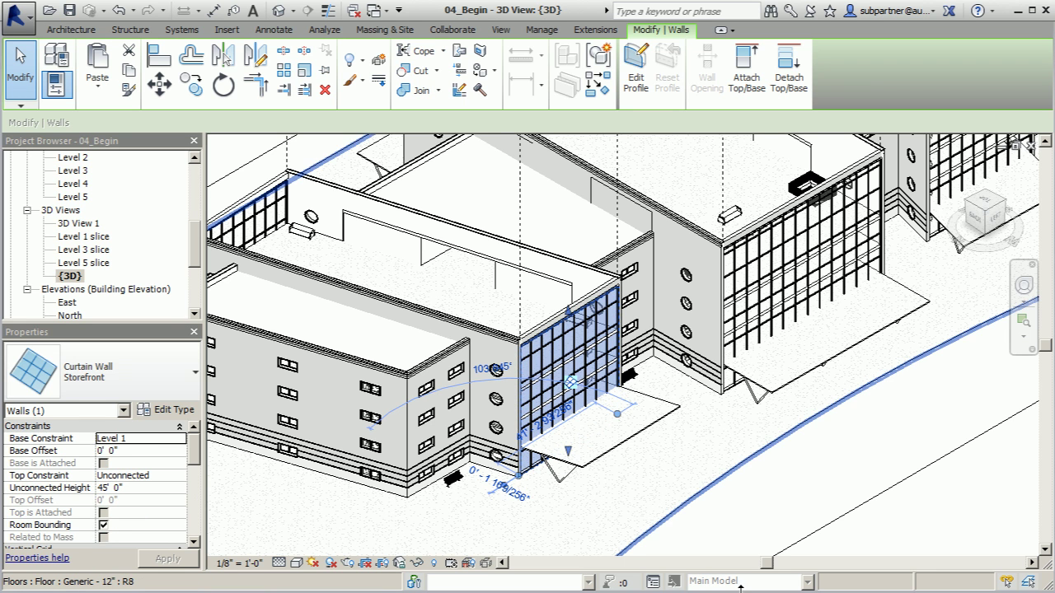
pyautogui.scroll(-1, 398, 400)
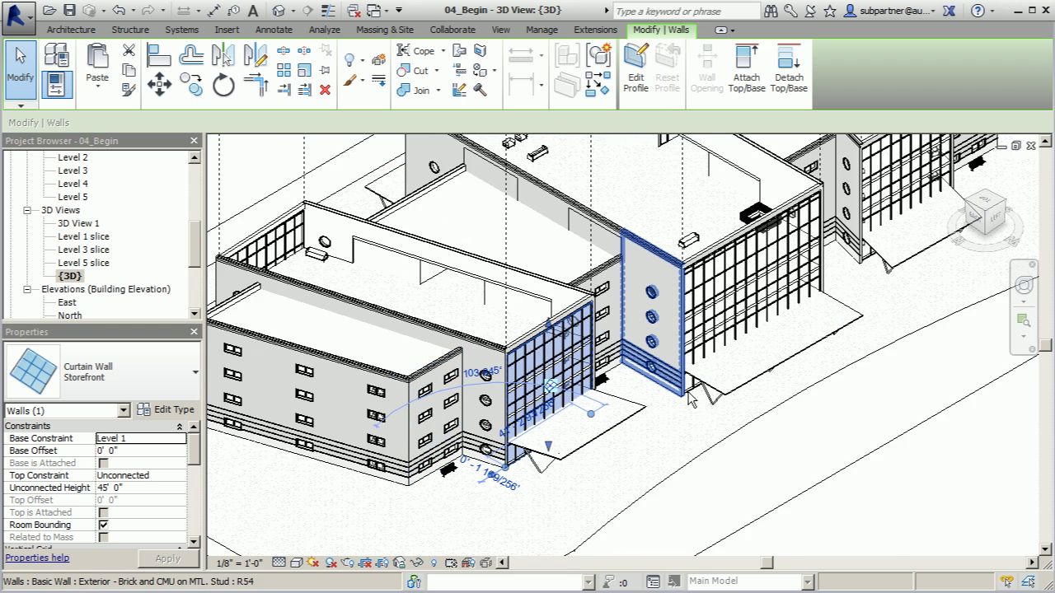
pyautogui.scroll(2, 691, 400)
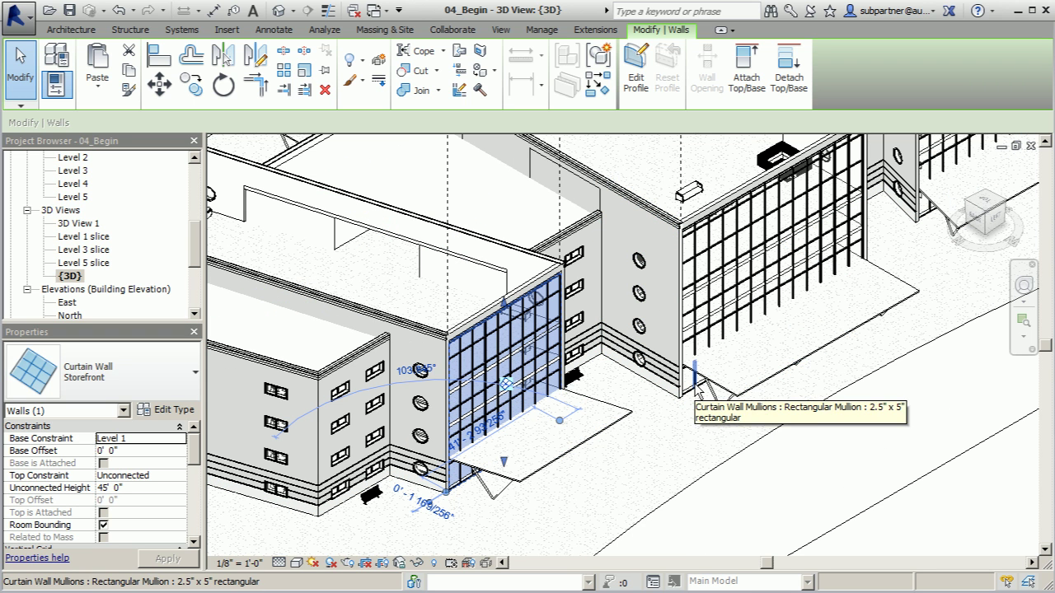
pyautogui.press('Tab')
pyautogui.press('Tab')
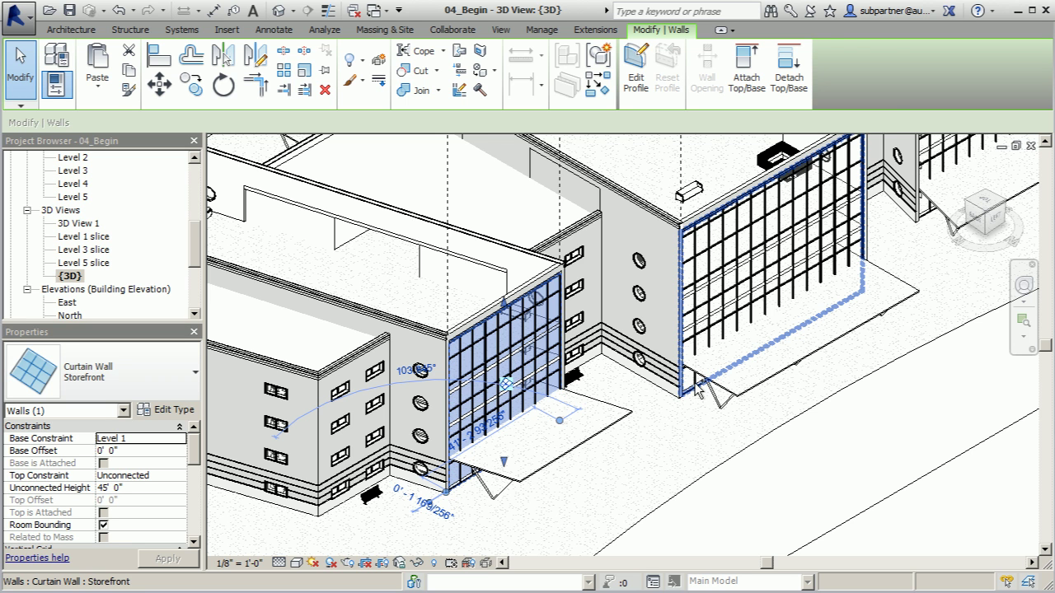
pyautogui.keyDown('ctrl'); pyautogui.click(696, 386); pyautogui.keyUp('ctrl')
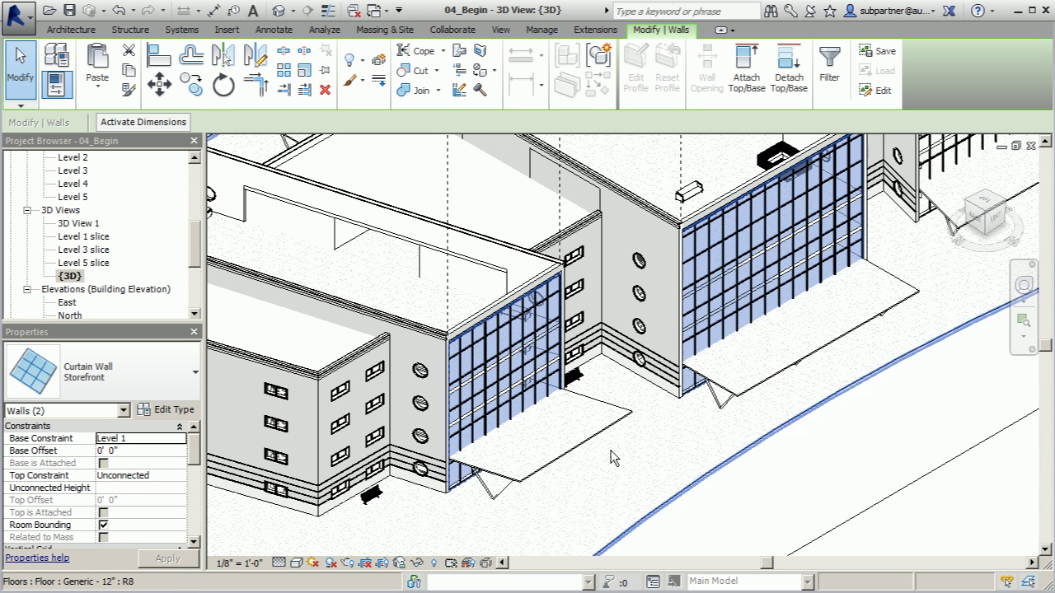
pyautogui.scroll(-3, 389, 429)
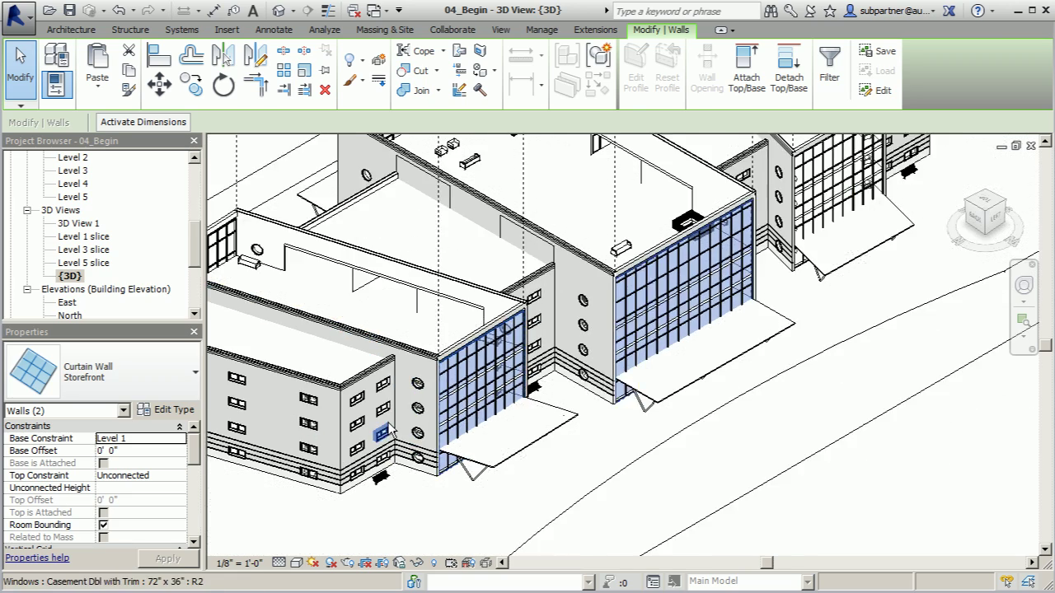
pyautogui.scroll(4, 711, 280)
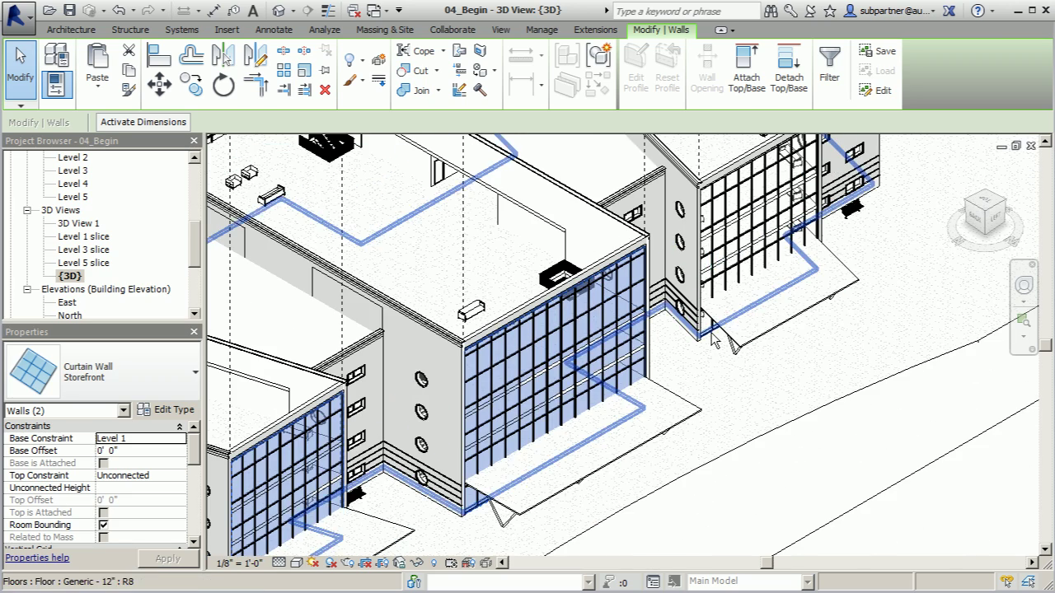
pyautogui.press('Tab')
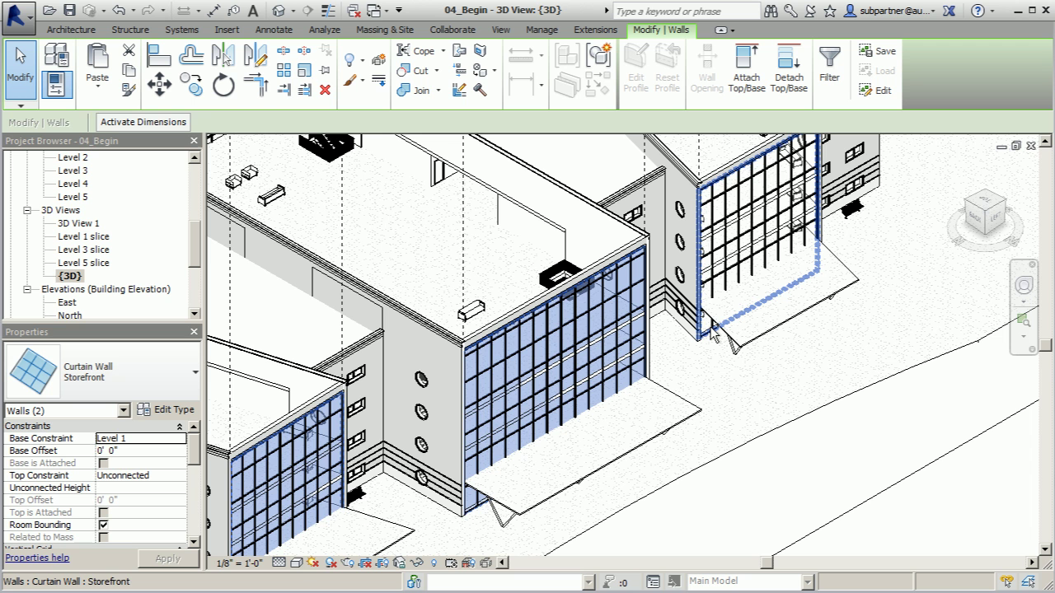
pyautogui.keyDown('ctrl'); pyautogui.click(714, 332); pyautogui.keyUp('ctrl')
pyautogui.scroll(-2, 700, 321)
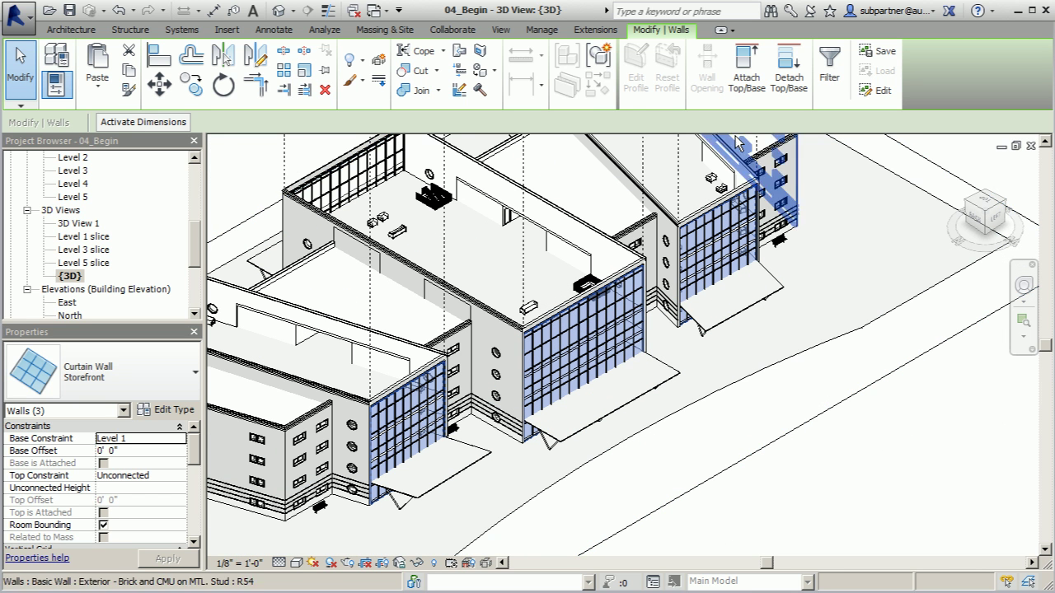
pyautogui.click(380, 61)
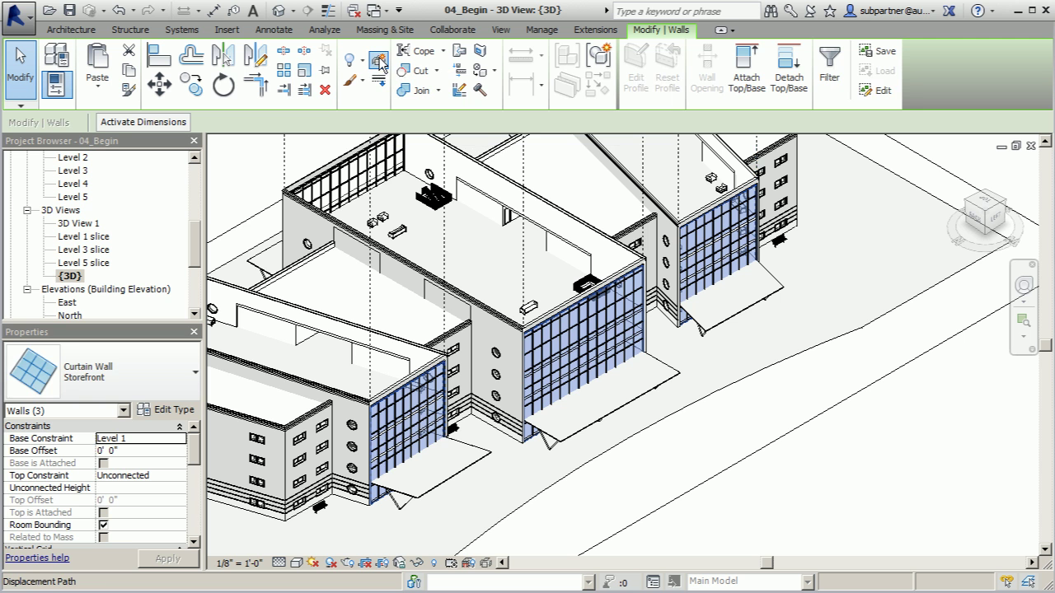
pyautogui.scroll(-3, 544, 363)
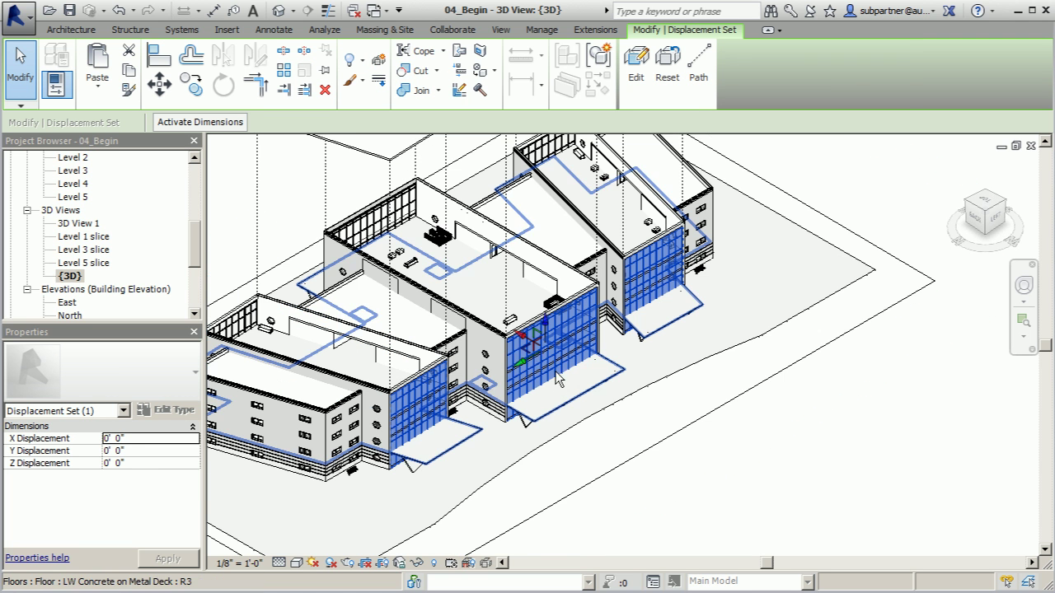
pyautogui.scroll(2, 541, 354)
pyautogui.moveTo(542, 355); pyautogui.dragTo(674, 430)
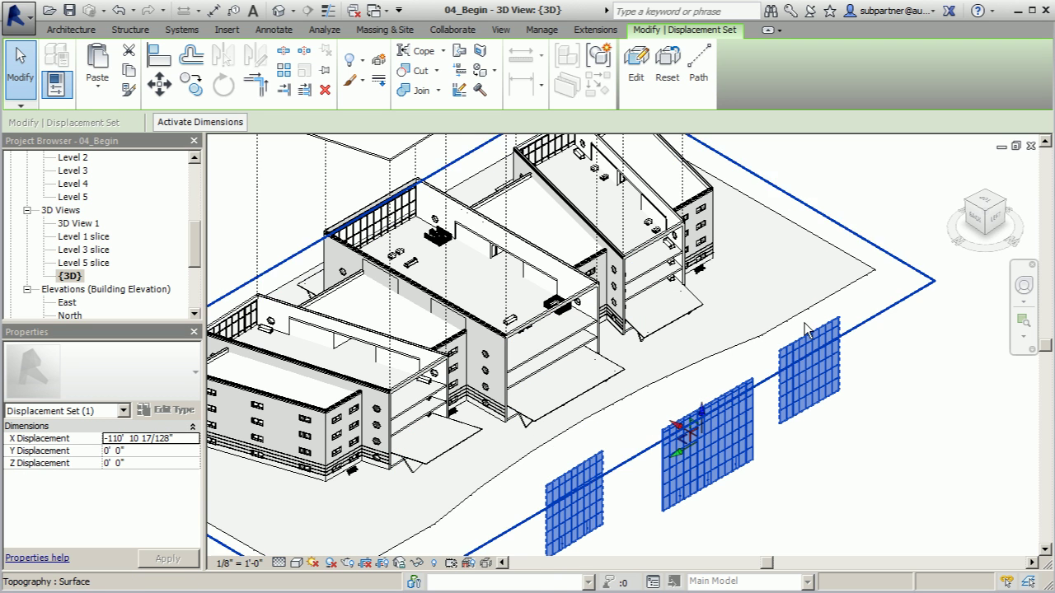
# Add displacement paths from the corners of all three displaced front curtain walls back to their original locations on the building.
pyautogui.click(699, 68)
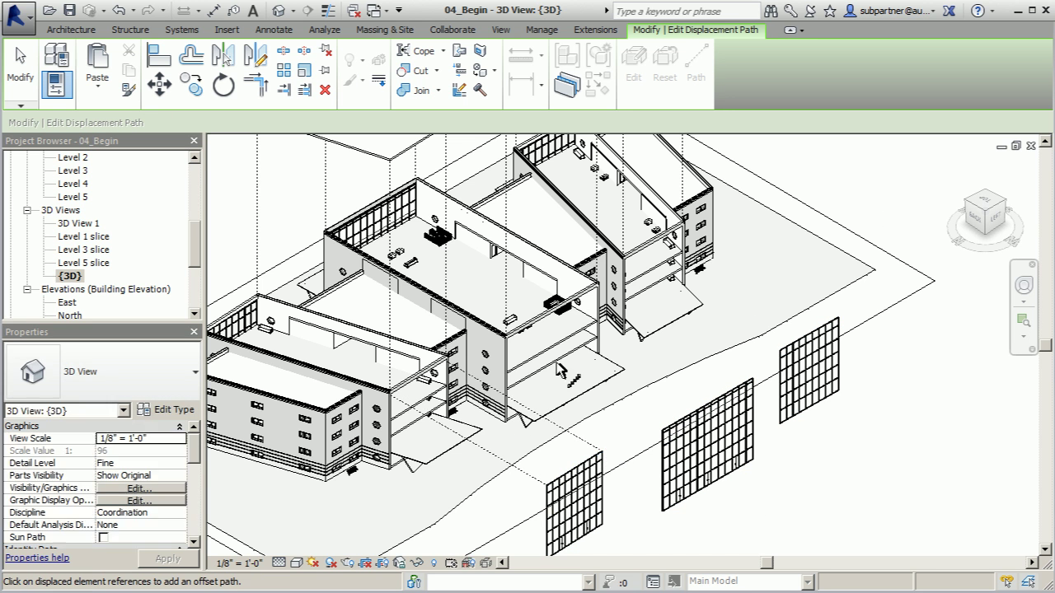
pyautogui.scroll(-2, 569, 495)
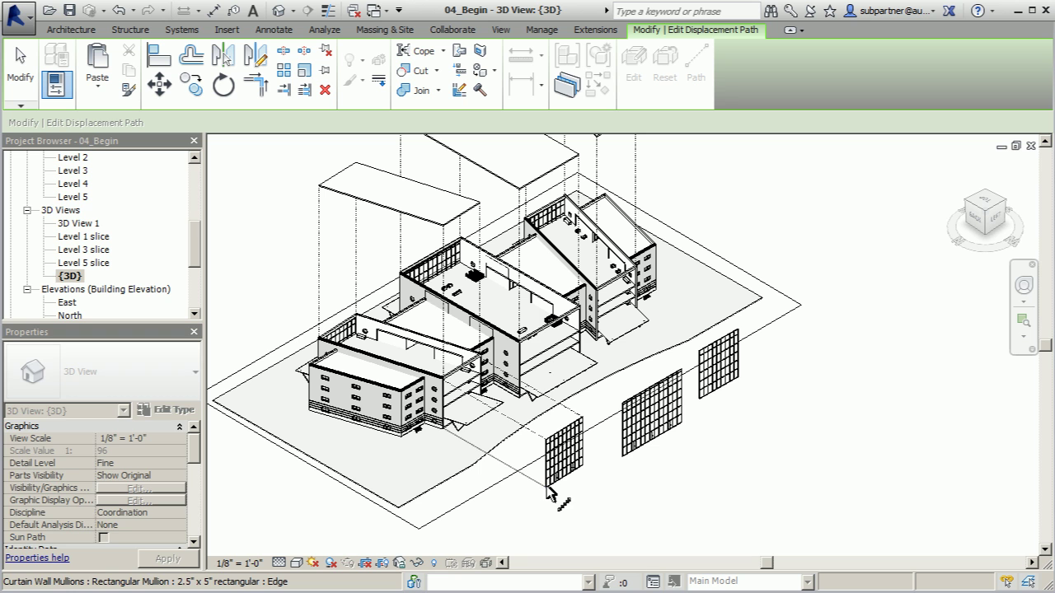
pyautogui.click(624, 405)
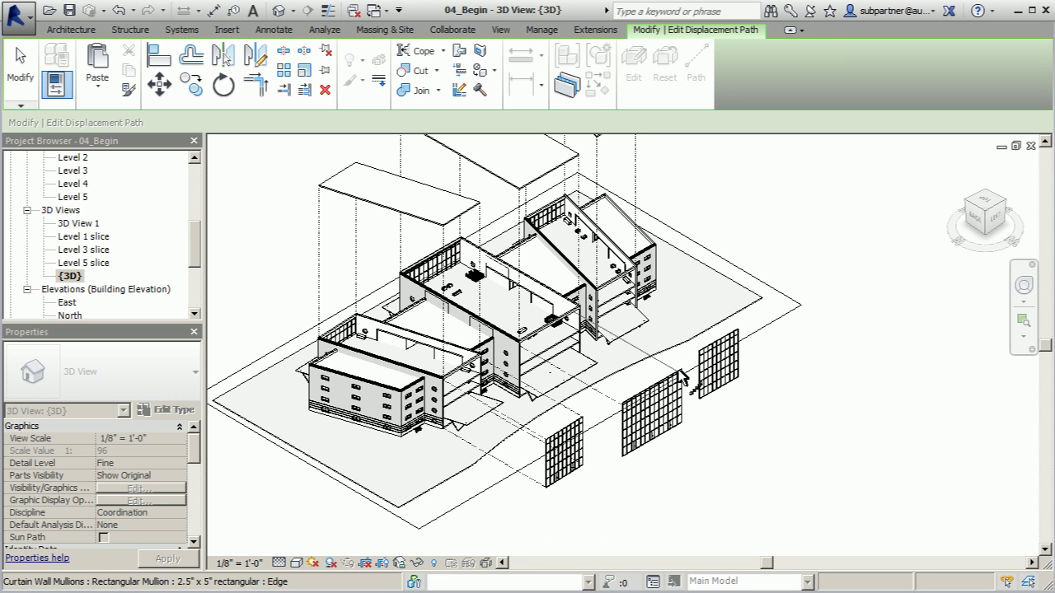
pyautogui.click(686, 378)
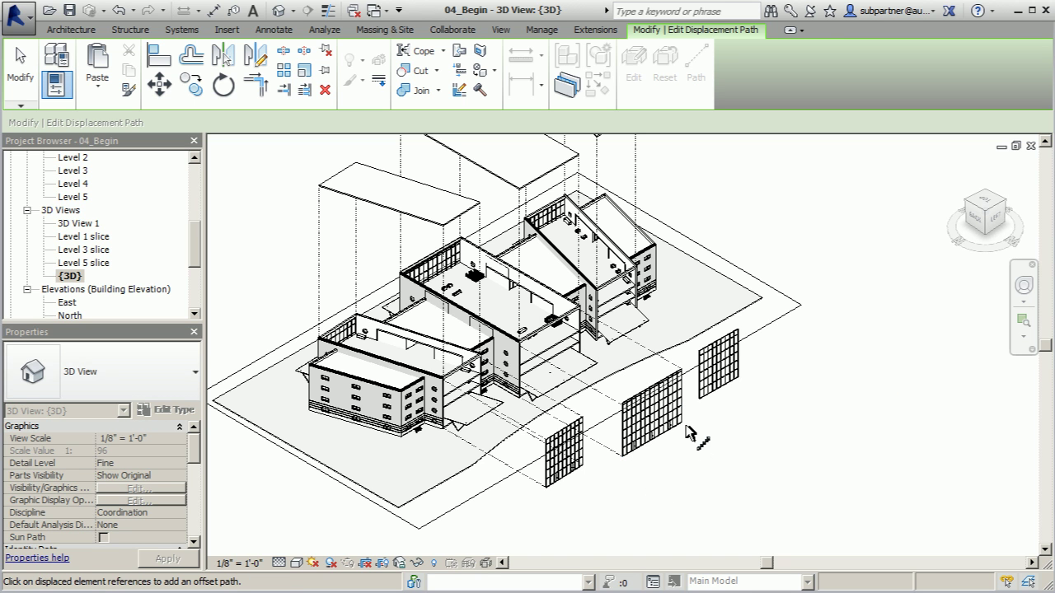
pyautogui.click(691, 358)
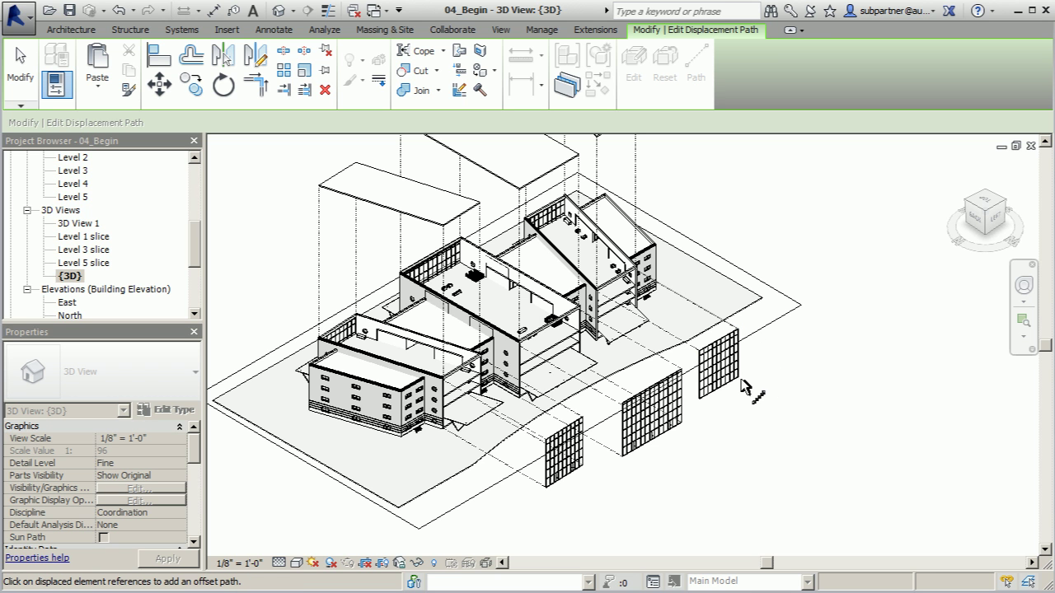
pyautogui.click(713, 402)
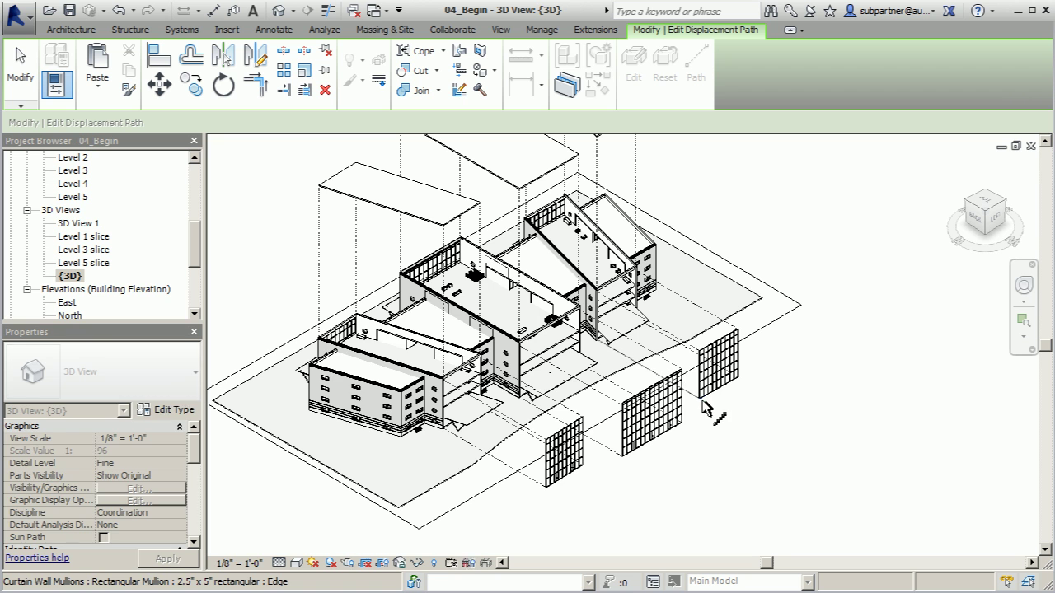
pyautogui.scroll(-1, 697, 467)
pyautogui.scroll(-1, 696, 467)
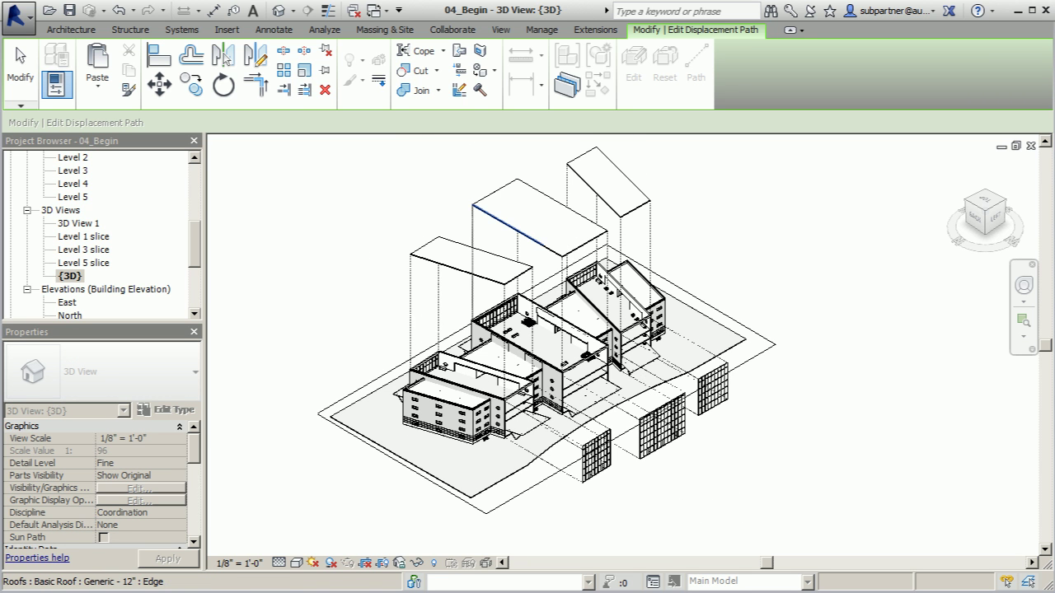
pyautogui.press('Escape')
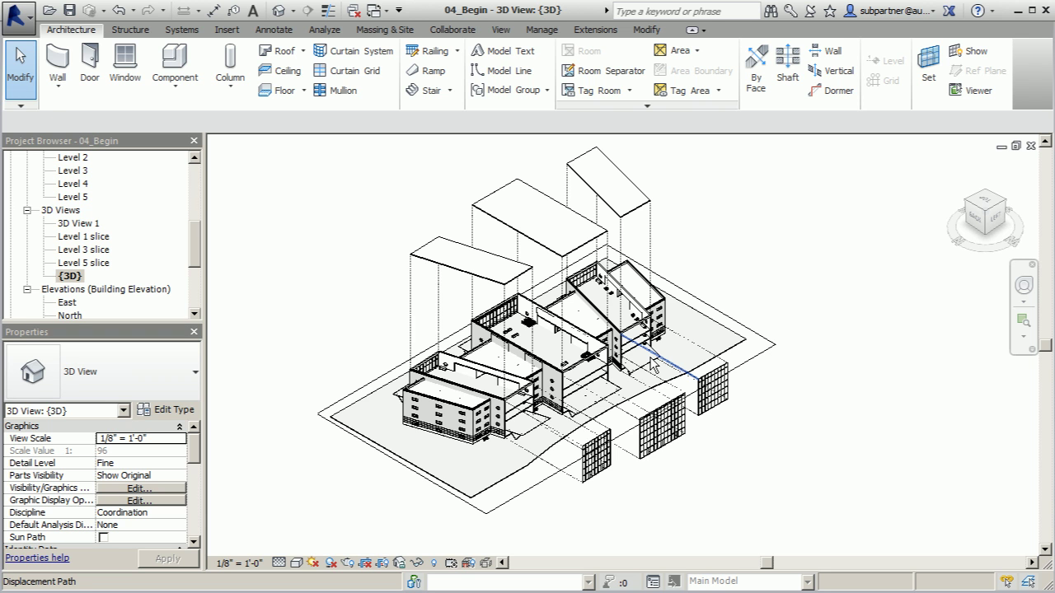
# Try the Consistent Colors visual style on the exploded 3D view, and switch it back to Hidden Line.
pyautogui.moveTo(882, 392); pyautogui.dragTo(888, 363, button='middle')
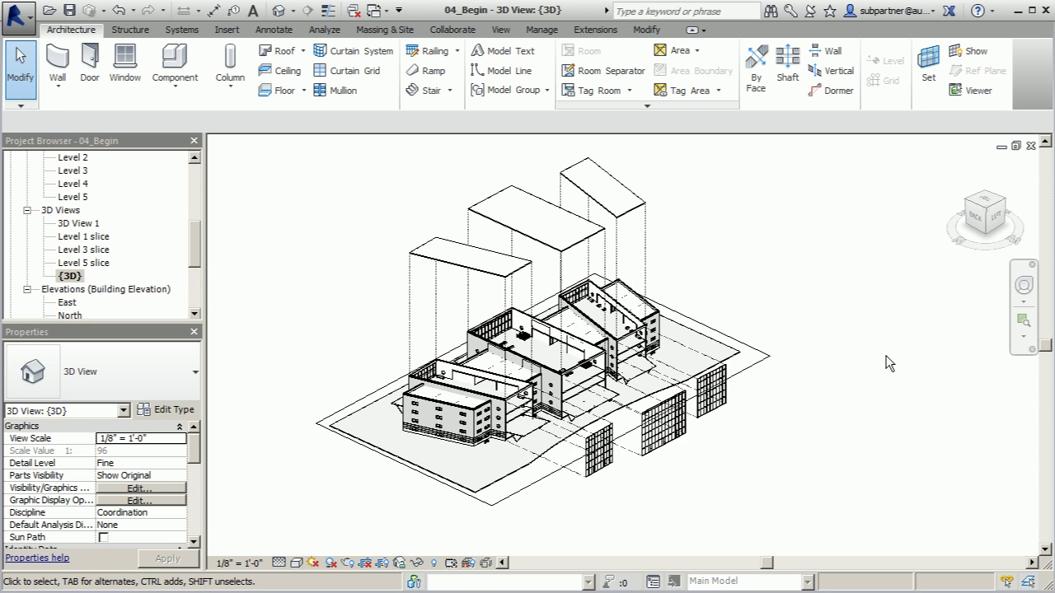
pyautogui.keyDown('shift'); pyautogui.moveTo(840, 405); pyautogui.dragTo(816, 424, button='middle'); pyautogui.keyUp('shift')
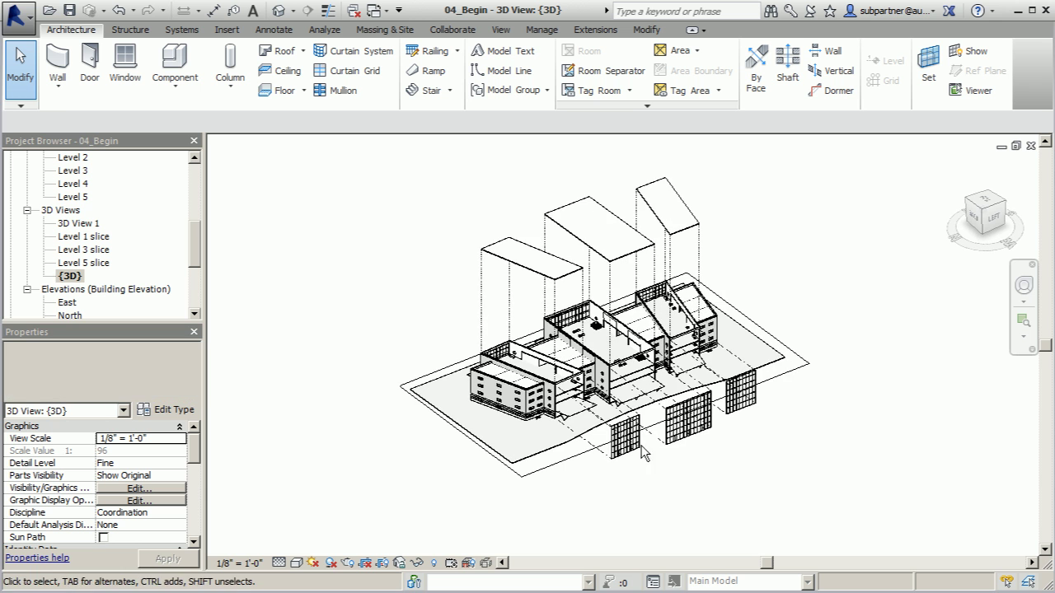
pyautogui.scroll(2, 691, 385)
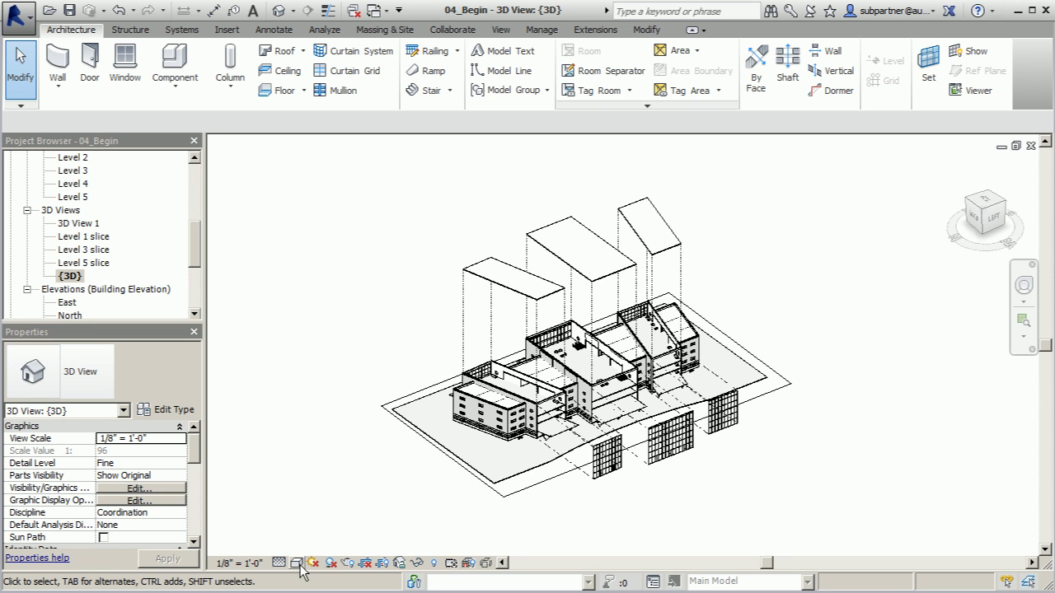
pyautogui.click(298, 563)
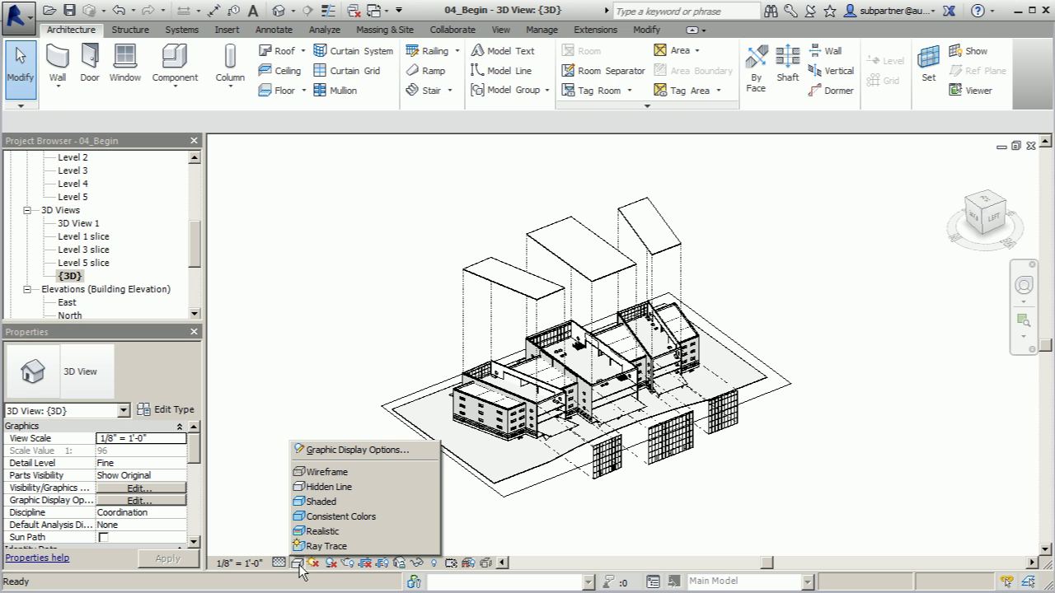
pyautogui.click(335, 517)
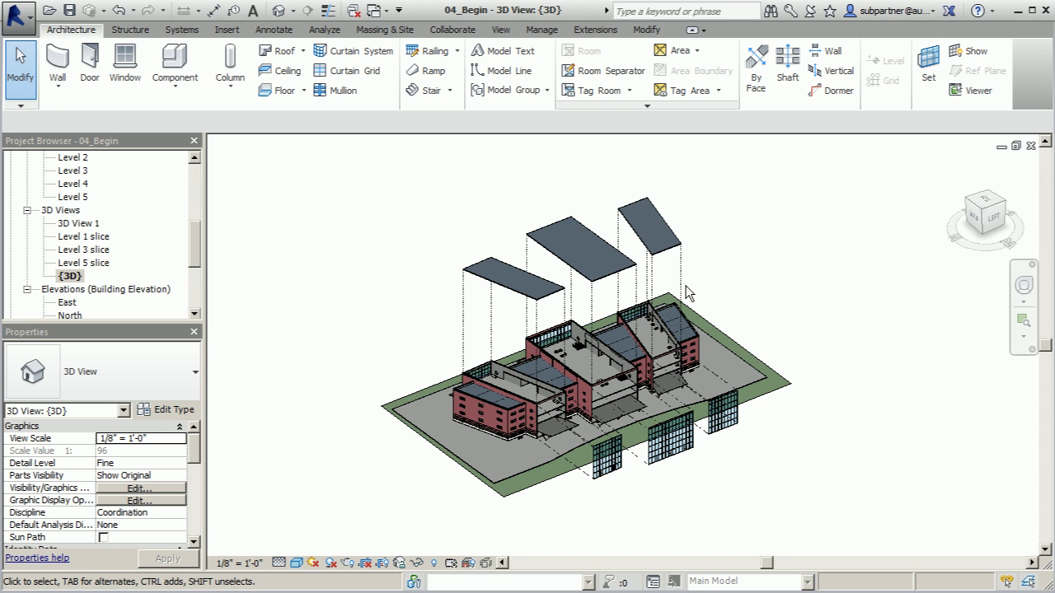
pyautogui.click(296, 565)
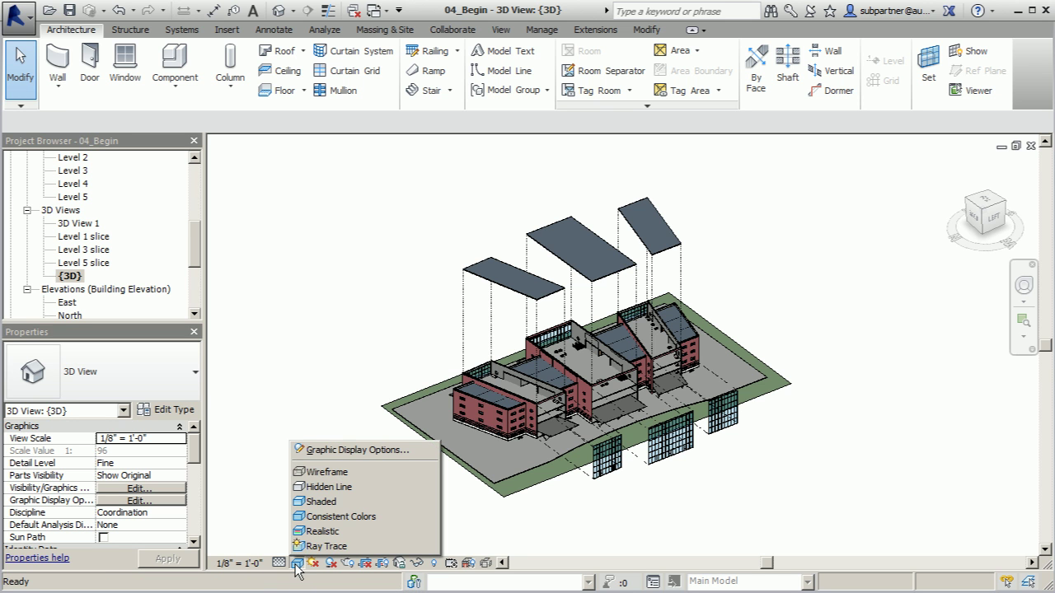
pyautogui.click(325, 488)
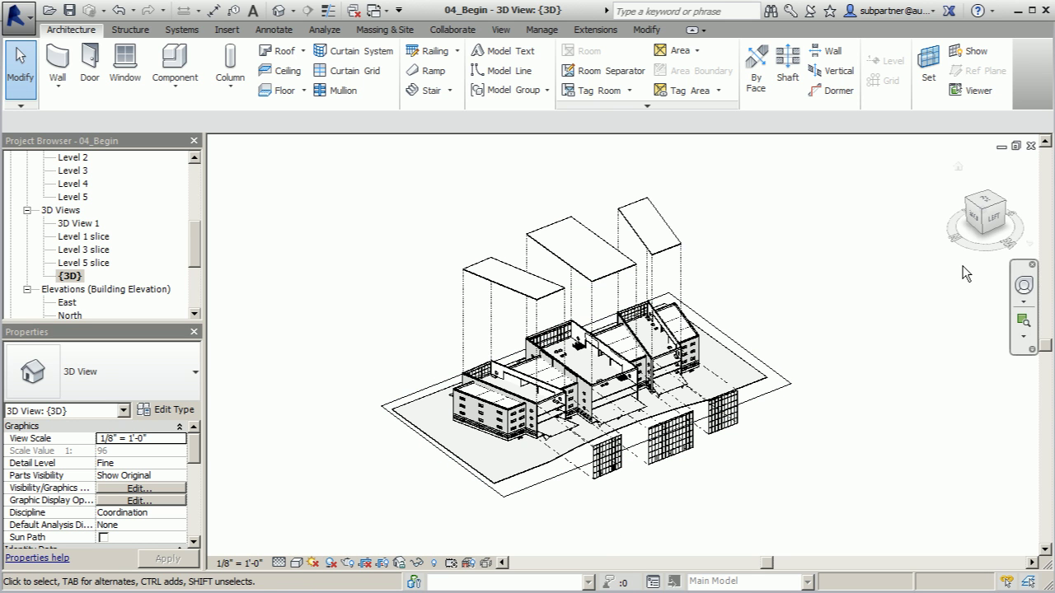